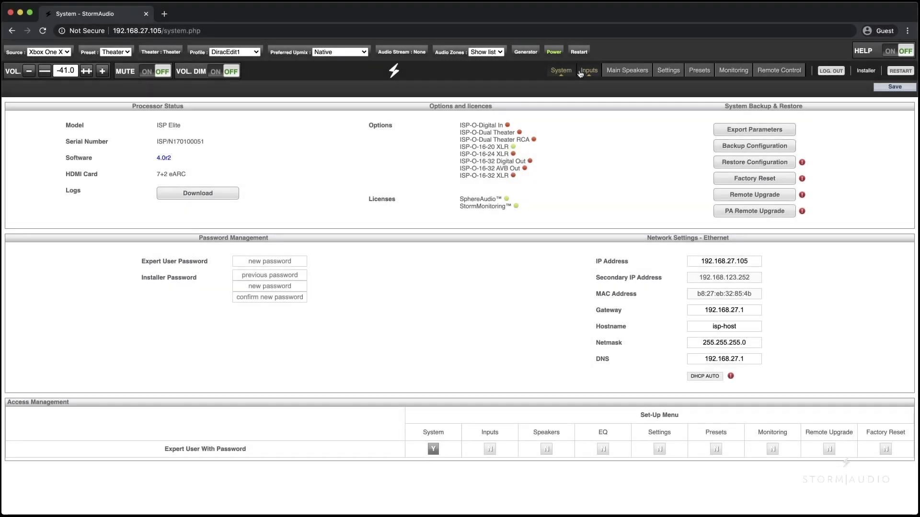
# On the Inputs page, switch the ROKU input off and back on.
pyautogui.click(585, 73)
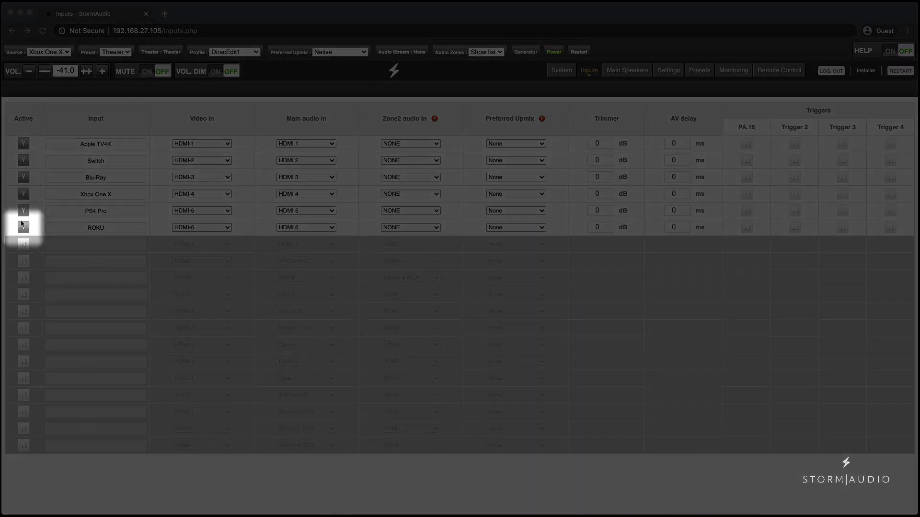
pyautogui.click(23, 229)
pyautogui.click(22, 229)
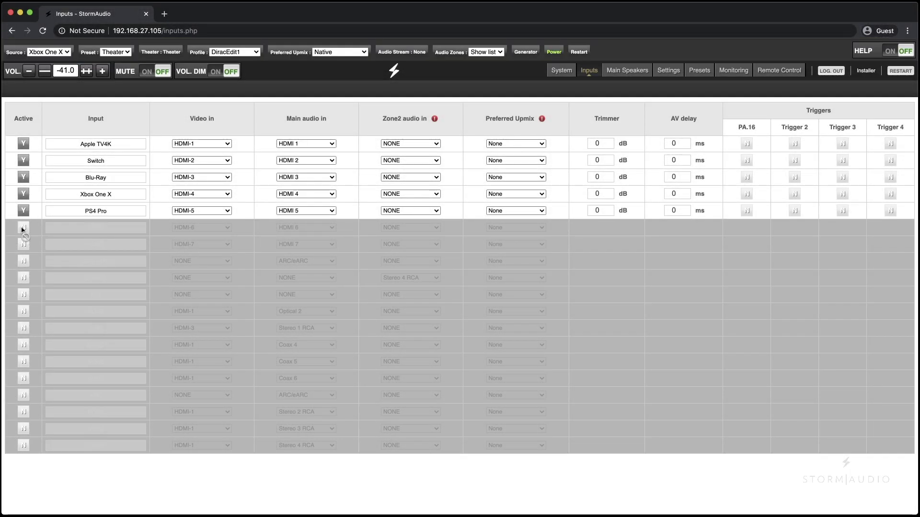
pyautogui.click(22, 229)
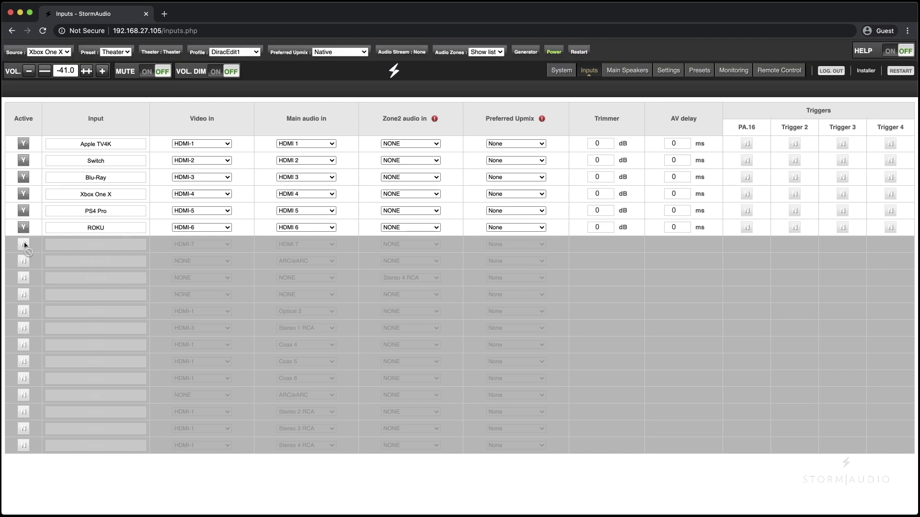
# Activate input slot 7 and rename it from NONE to K-SCAPE.
pyautogui.click(24, 244)
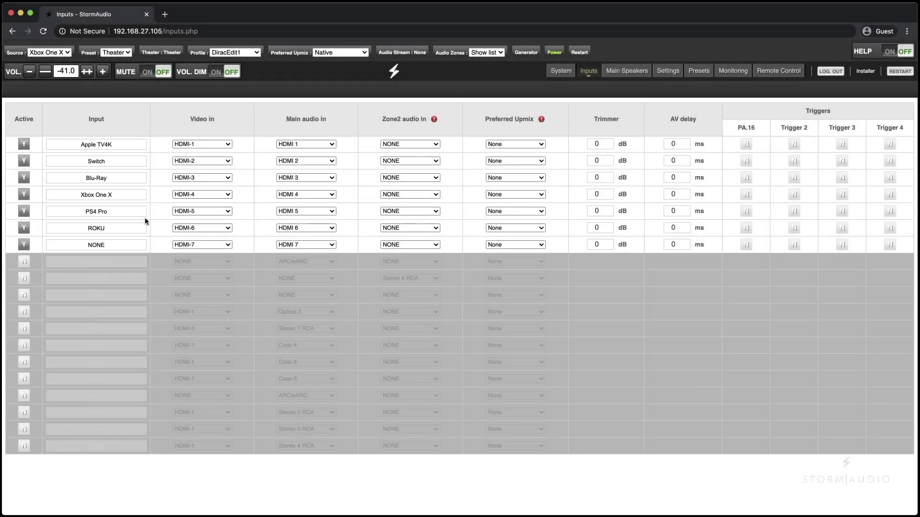
pyautogui.click(122, 242)
pyautogui.moveTo(122, 241); pyautogui.dragTo(79, 240)
pyautogui.write('K-SCAPE')
pyautogui.click(114, 228)
pyautogui.click(229, 145)
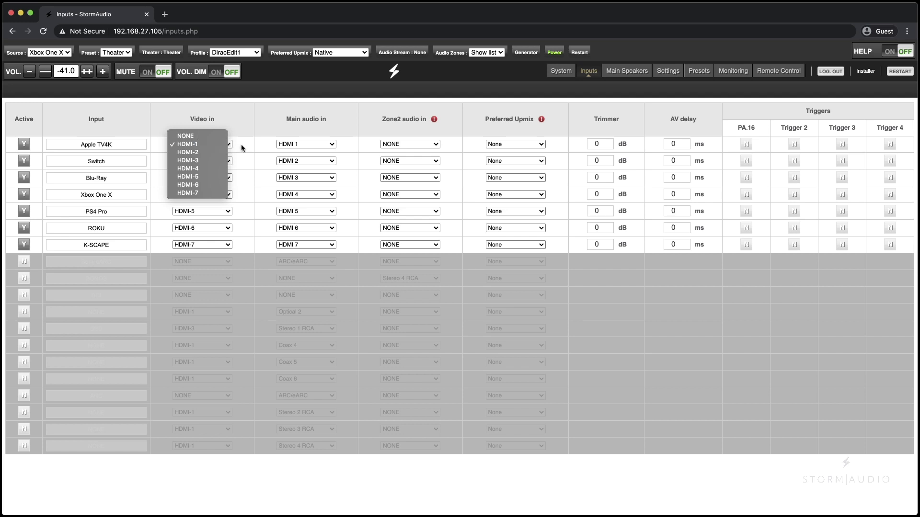
pyautogui.click(242, 148)
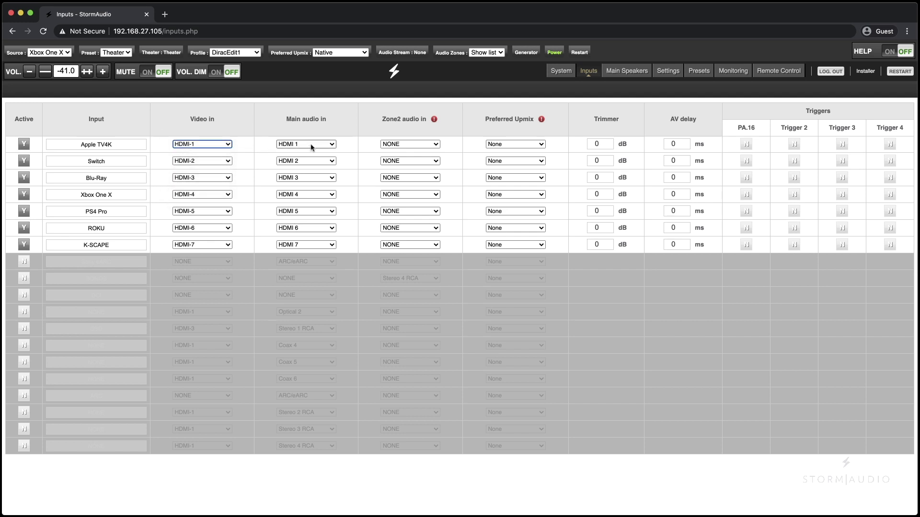
pyautogui.click(332, 145)
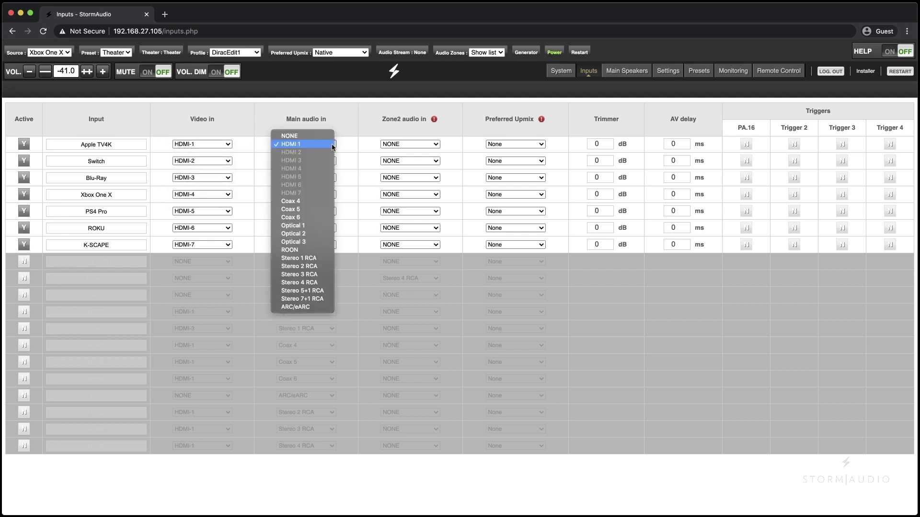
pyautogui.click(312, 223)
pyautogui.click(329, 145)
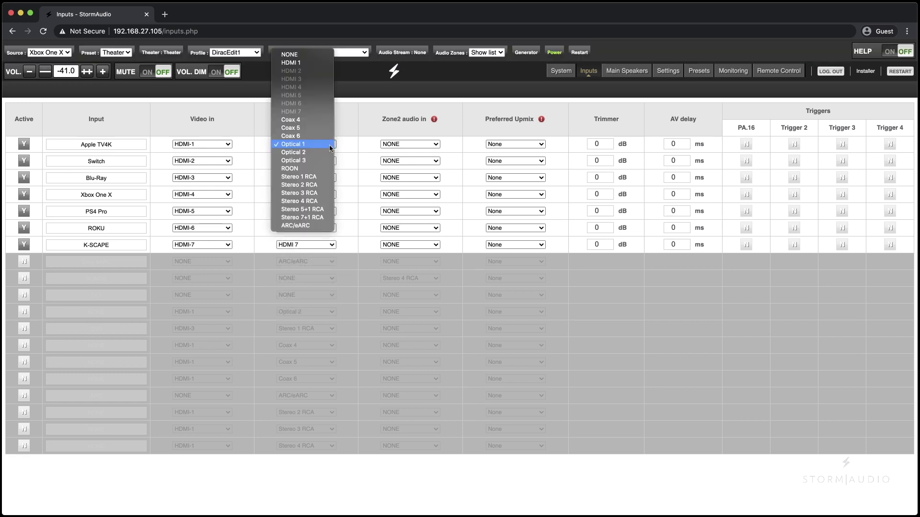
pyautogui.click(315, 59)
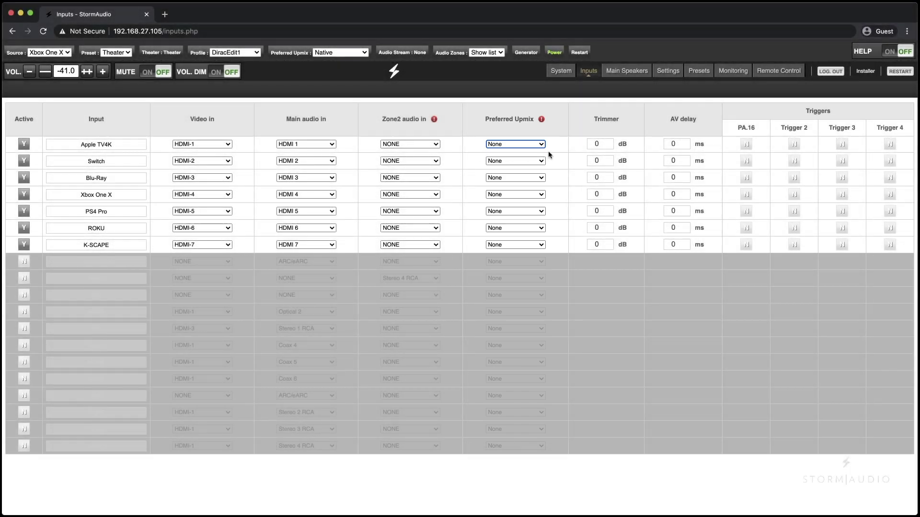
pyautogui.click(540, 145)
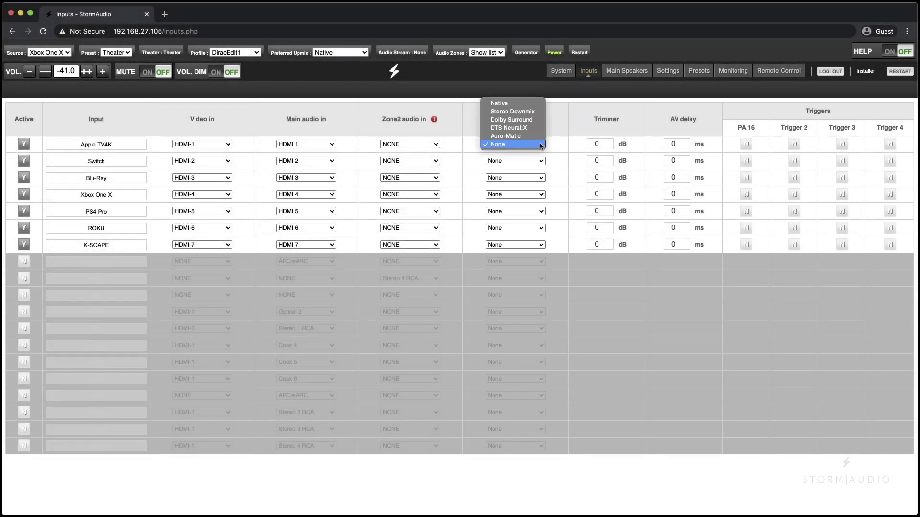
pyautogui.click(527, 120)
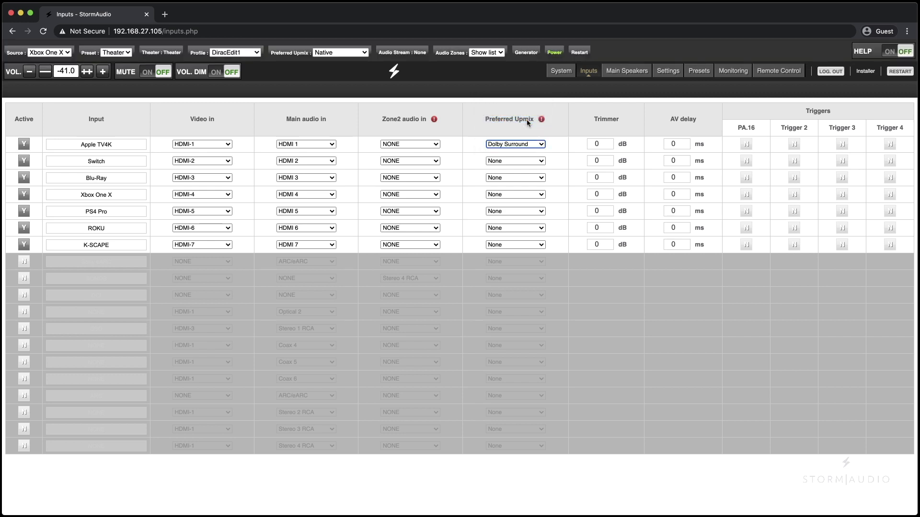
pyautogui.click(541, 145)
pyautogui.click(517, 169)
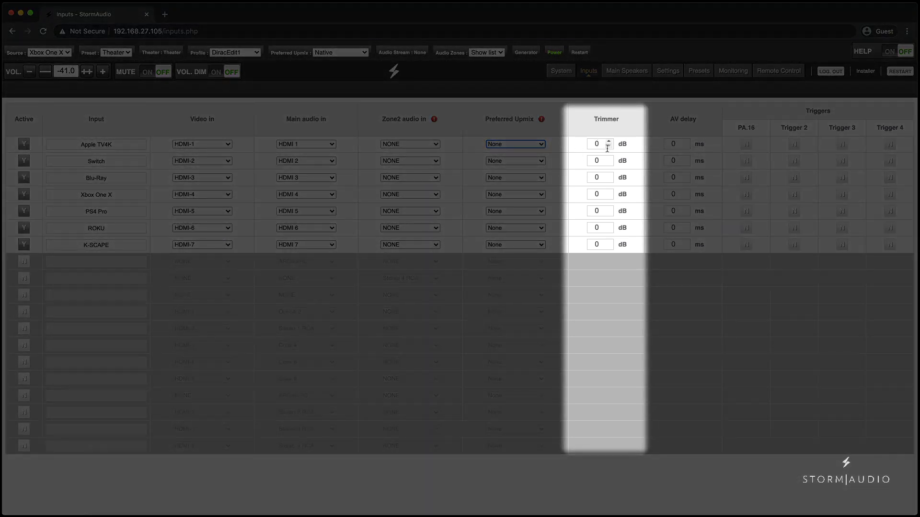
# Step Apple TV4K's trim down to about -1.0 dB, then back up.
pyautogui.click(609, 146)
pyautogui.click(609, 147)
pyautogui.click(609, 147)
pyautogui.click(609, 146)
pyautogui.click(608, 147)
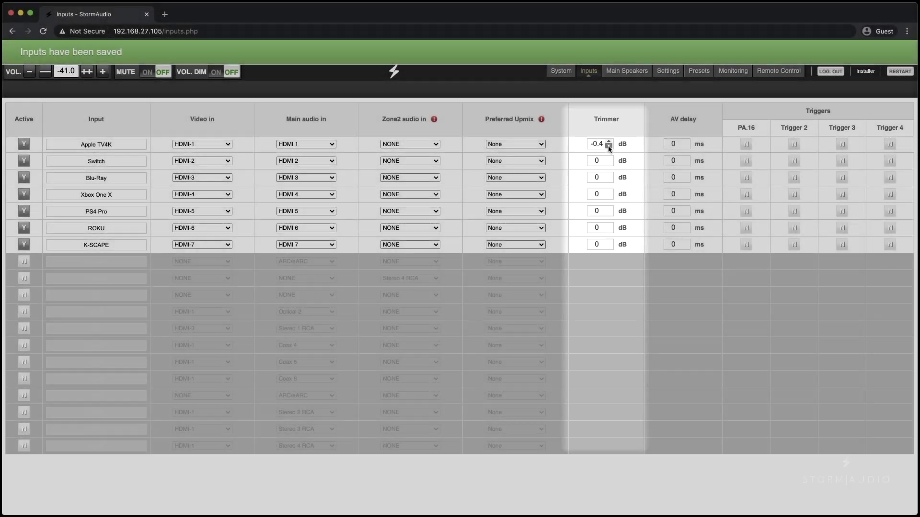
pyautogui.click(608, 147)
pyautogui.click(608, 147)
pyautogui.click(609, 146)
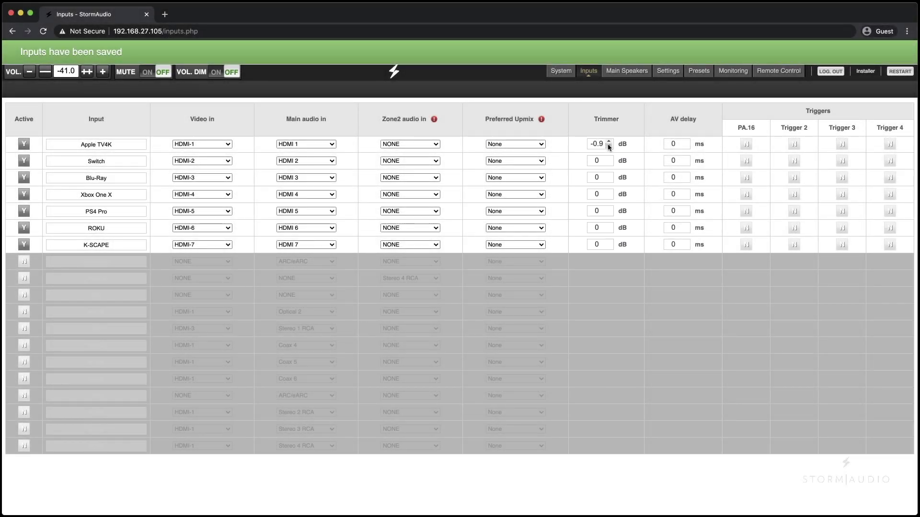
pyautogui.click(609, 146)
pyautogui.click(609, 146)
pyautogui.click(610, 142)
pyautogui.click(610, 141)
pyautogui.click(609, 142)
pyautogui.click(610, 142)
pyautogui.click(609, 142)
pyautogui.click(609, 142)
pyautogui.click(609, 142)
pyautogui.click(609, 142)
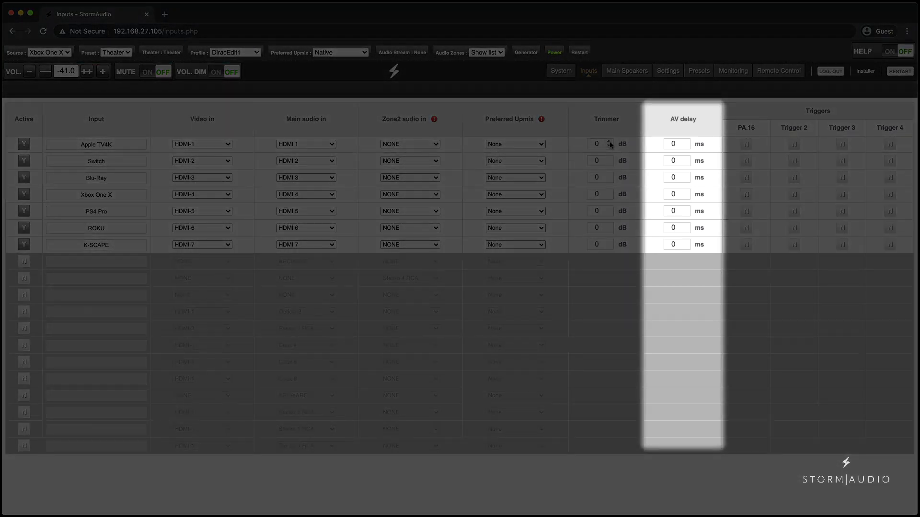
# Raise Apple TV4K's AV delay to 9 ms, then bring it back down.
pyautogui.click(686, 147)
pyautogui.click(687, 142)
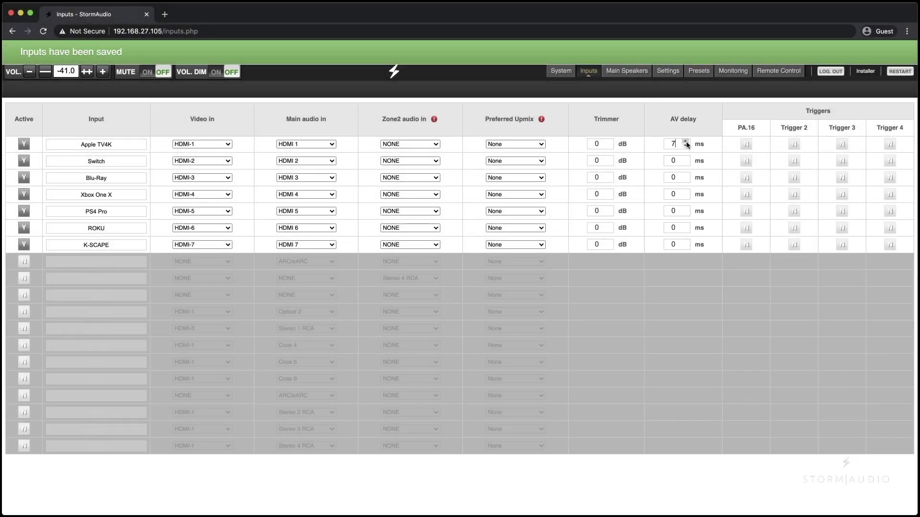
pyautogui.click(687, 142)
pyautogui.click(686, 142)
pyautogui.click(685, 146)
pyautogui.click(686, 146)
pyautogui.click(685, 147)
pyautogui.click(686, 146)
pyautogui.click(685, 147)
pyautogui.click(685, 146)
pyautogui.click(686, 146)
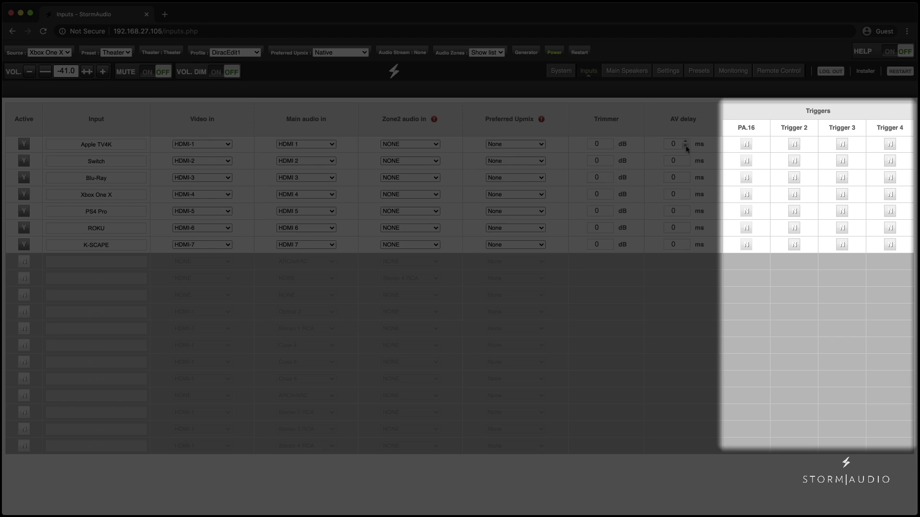
# Enable Trigger 2 for Apple TV4K, Switch, Blu-Ray, Xbox One X, PS4 Pro and ROKU.
pyautogui.click(794, 145)
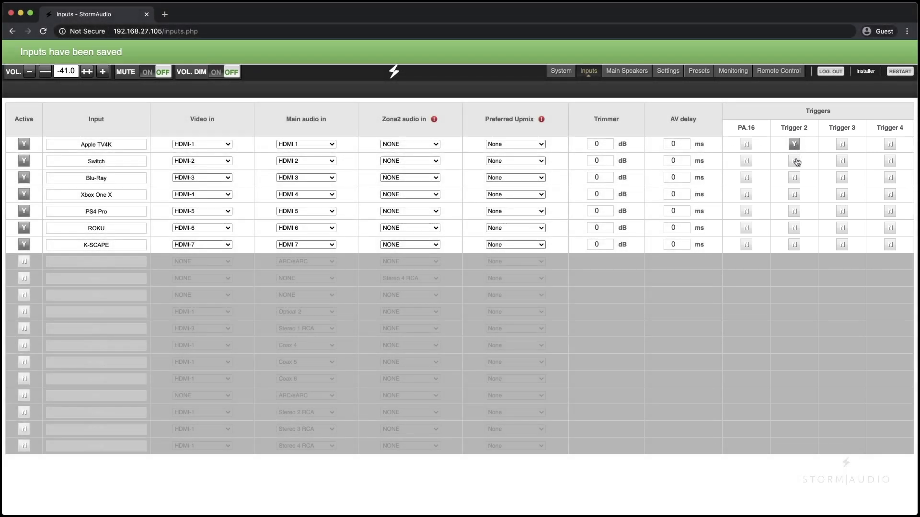
pyautogui.click(796, 161)
pyautogui.click(797, 179)
pyautogui.click(794, 197)
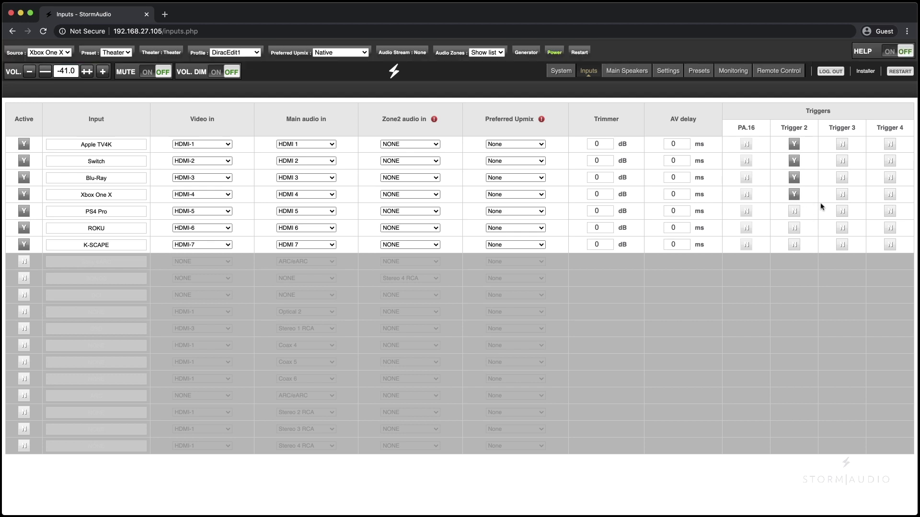
pyautogui.click(795, 211)
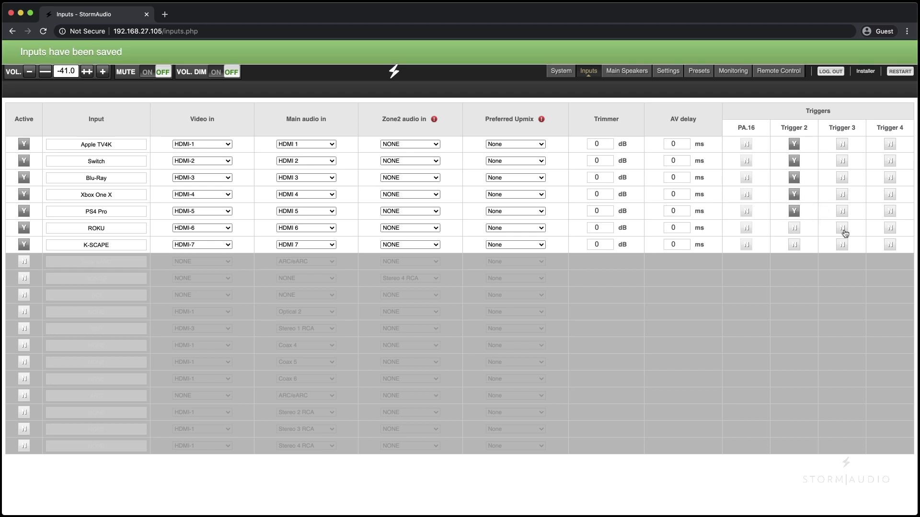
pyautogui.click(795, 229)
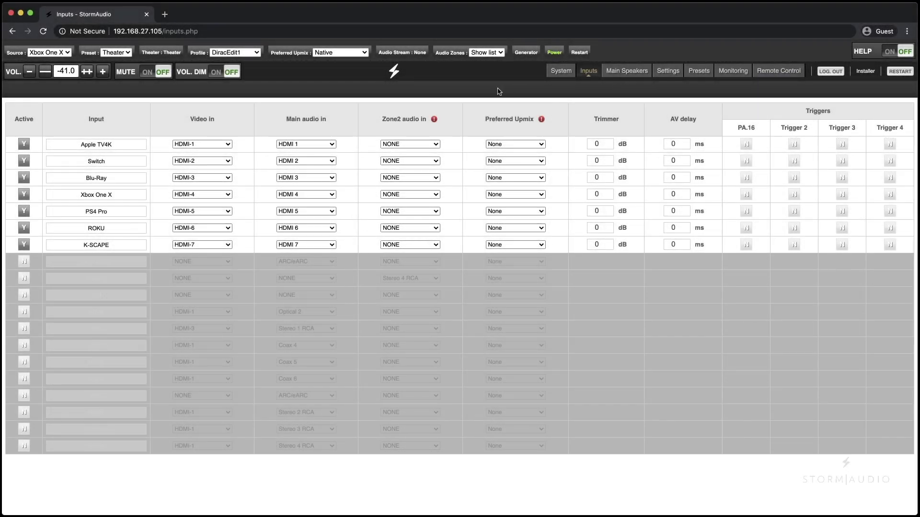
# Set Zone2 audio to Optical 1 for K-SCAPE and Optical 2 for ROKU, leaving Apple TV4K at NONE.
pyautogui.click(438, 144)
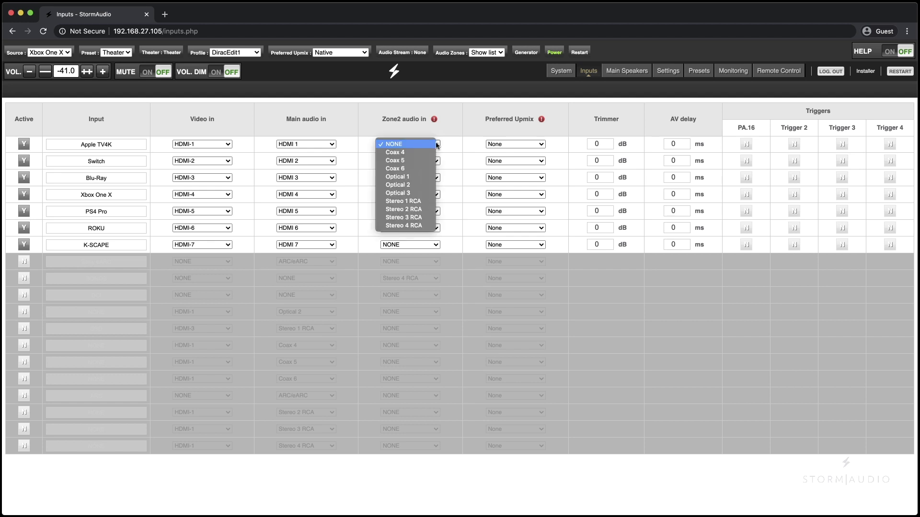
pyautogui.click(437, 145)
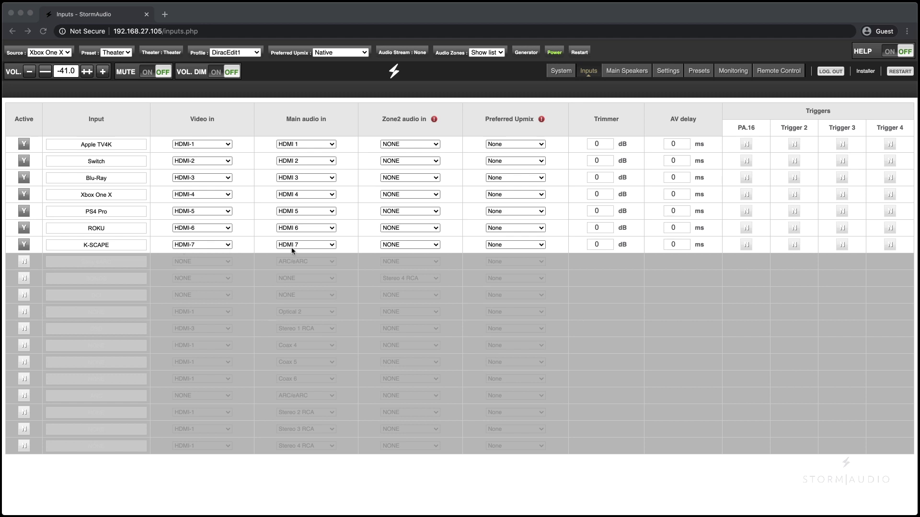
pyautogui.click(437, 247)
pyautogui.click(437, 247)
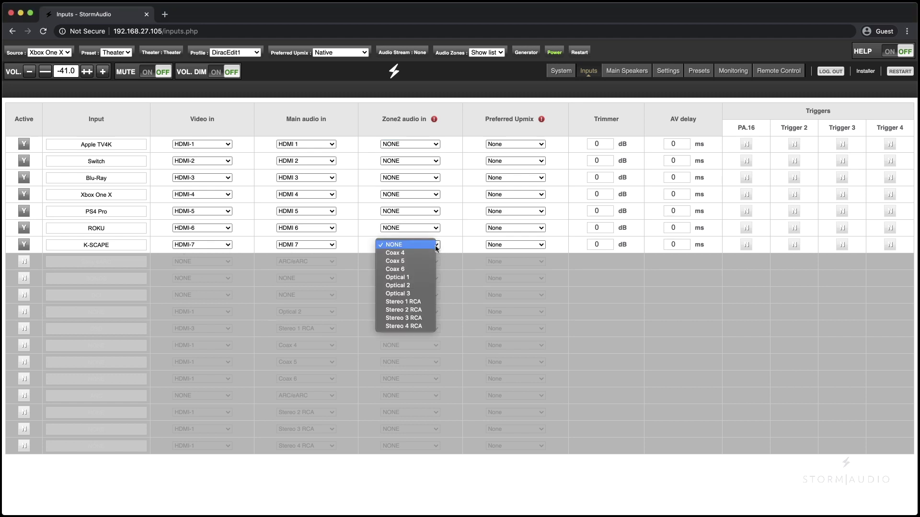
pyautogui.click(420, 278)
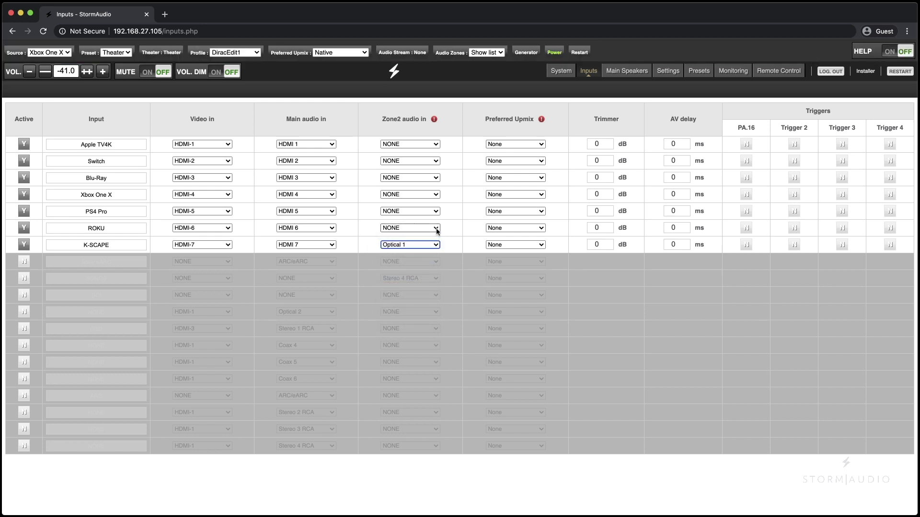
pyautogui.click(437, 230)
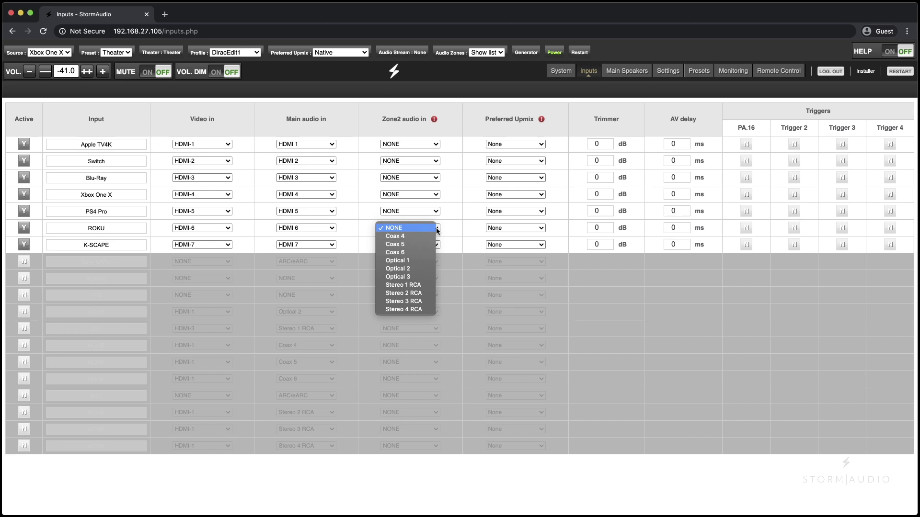
pyautogui.click(424, 269)
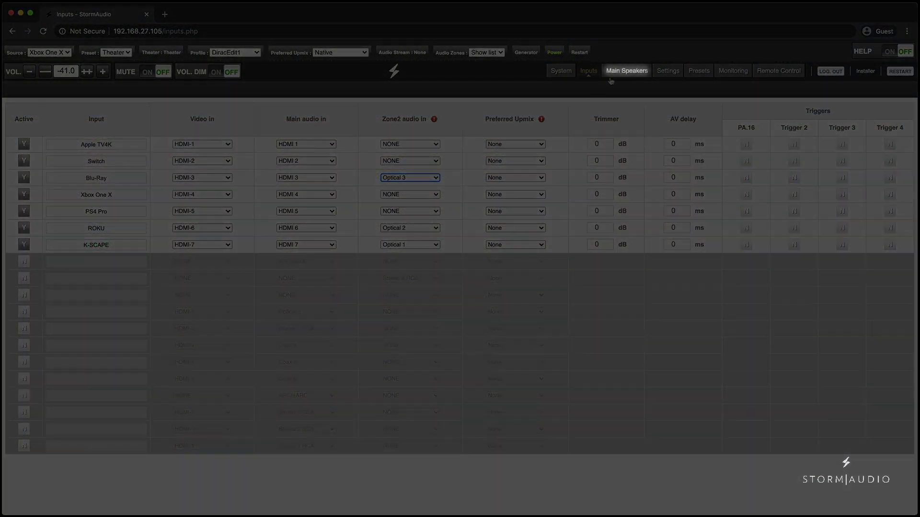
# Under Main Speakers, create a Stereo Audio Zone and save it named Zone 2.
pyautogui.click(611, 79)
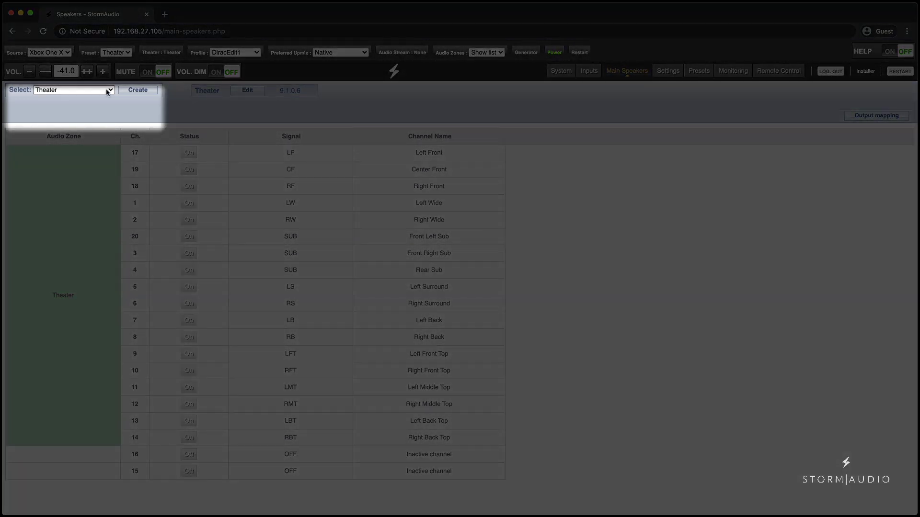
pyautogui.click(107, 91)
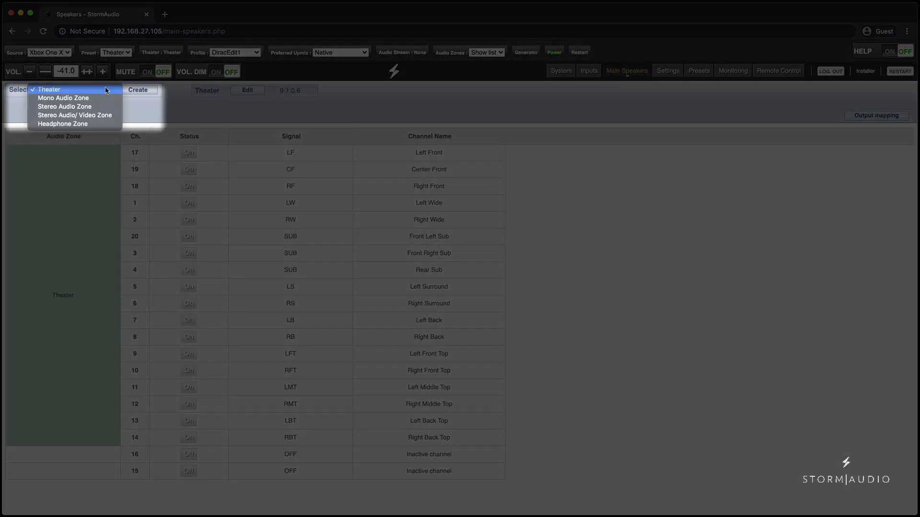
pyautogui.click(104, 106)
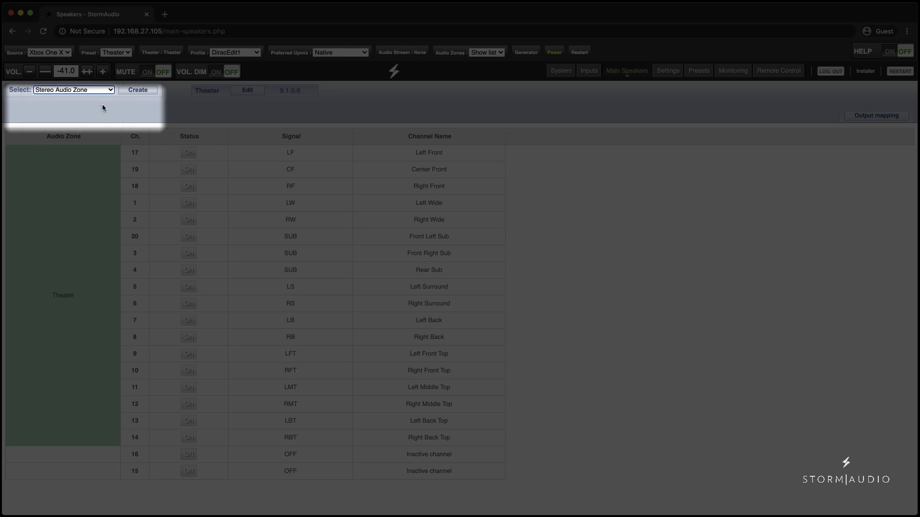
pyautogui.click(138, 90)
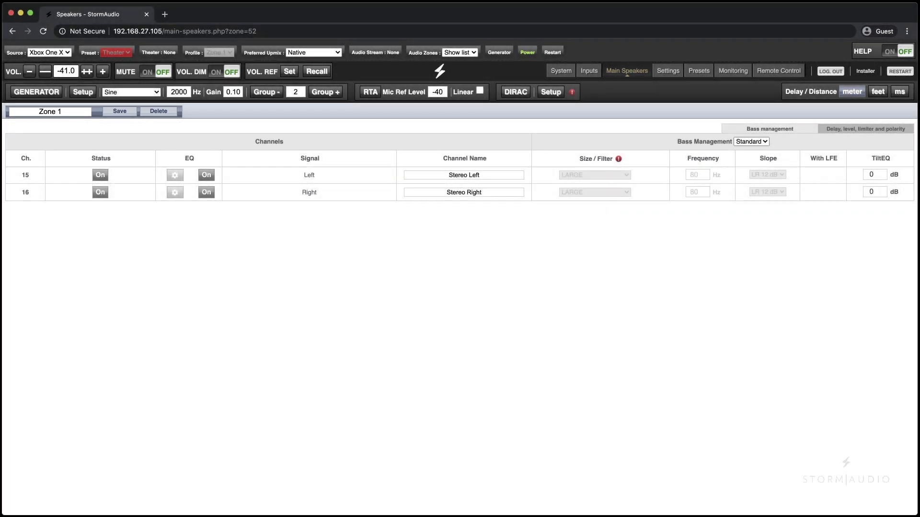
pyautogui.press('BackSpace')
pyautogui.write('2')
pyautogui.click(122, 111)
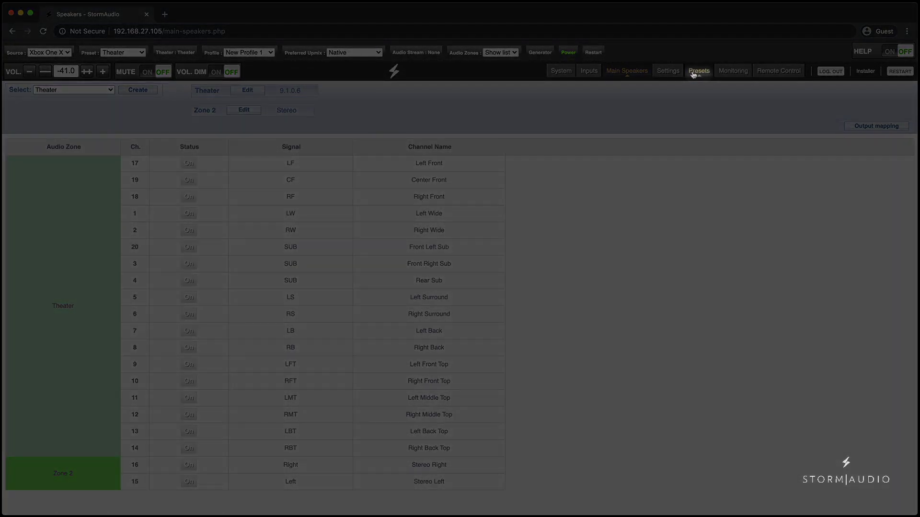
pyautogui.click(695, 73)
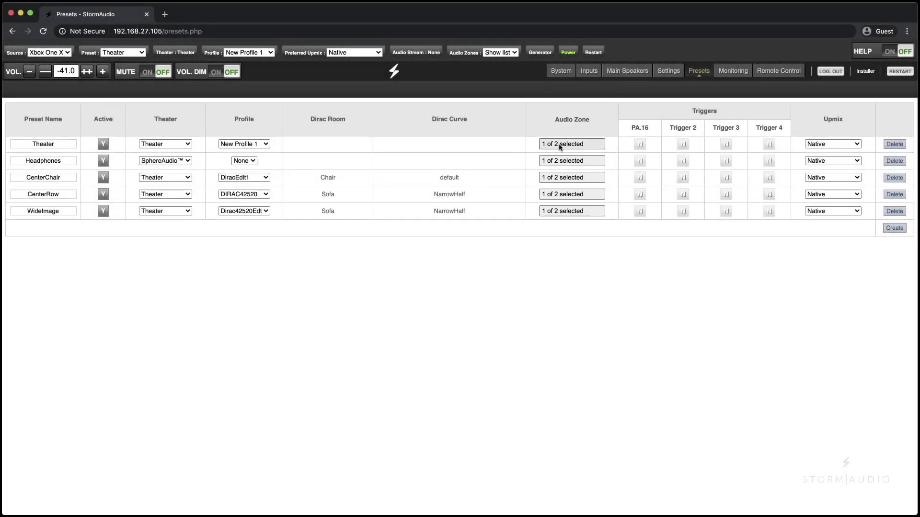
# Tick Zone 2 in the Audio Zone lists of the Theater, CenterRow and WideImage presets.
pyautogui.click(568, 146)
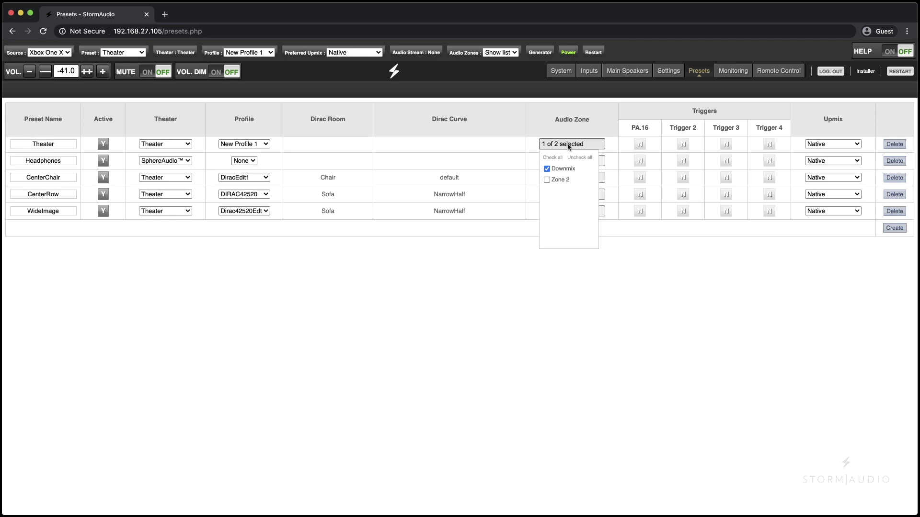
pyautogui.click(546, 179)
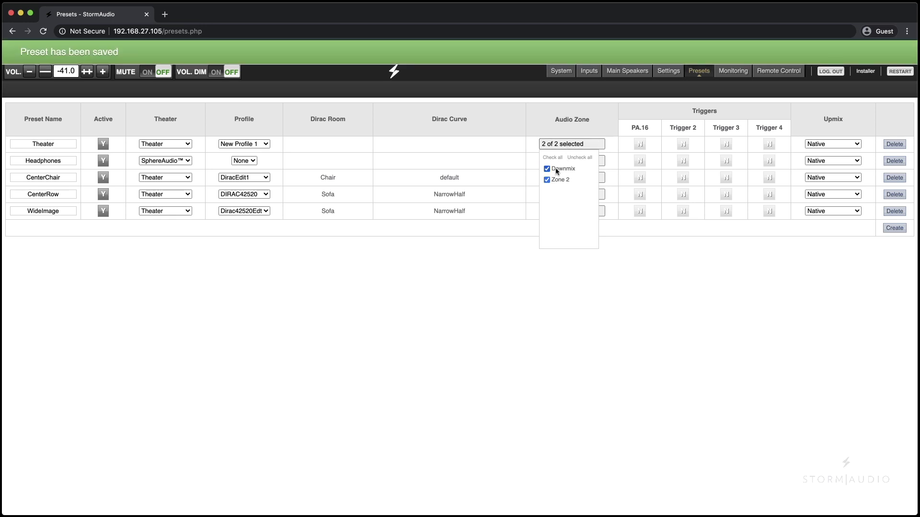
pyautogui.click(598, 161)
pyautogui.click(547, 197)
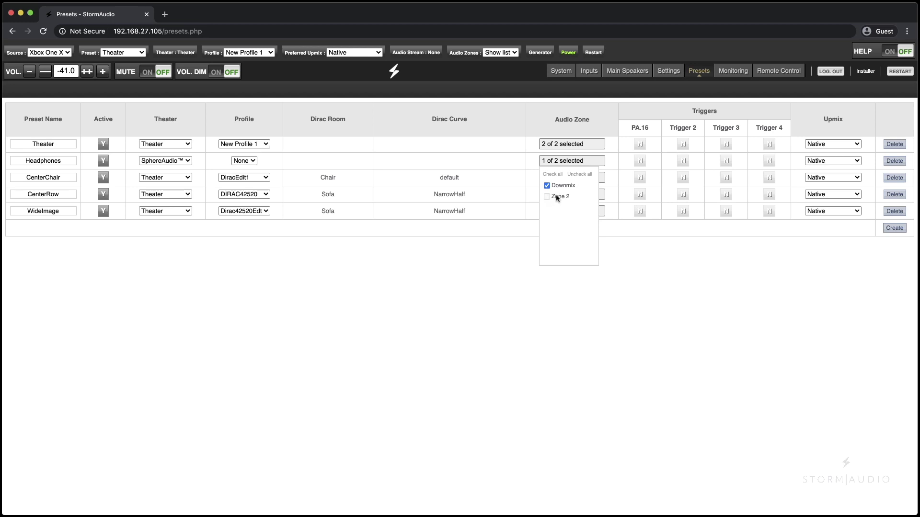
pyautogui.click(602, 194)
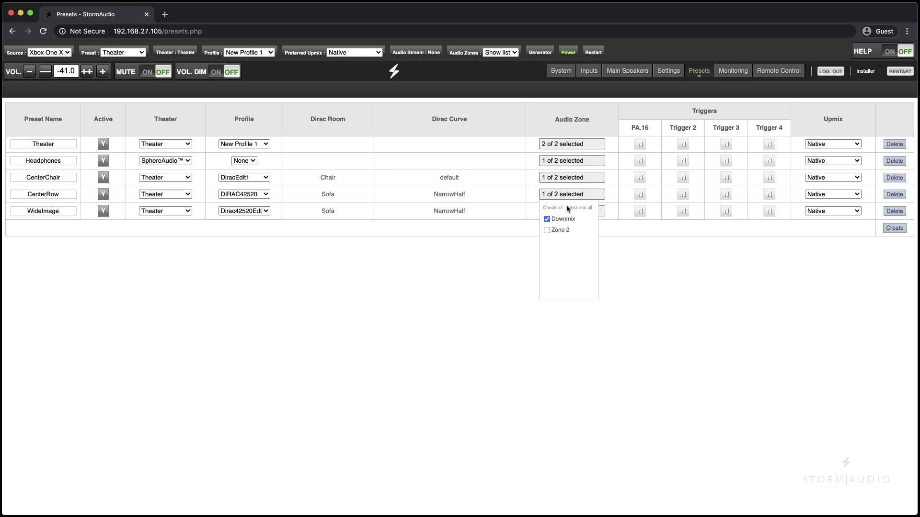
pyautogui.click(546, 230)
pyautogui.click(602, 211)
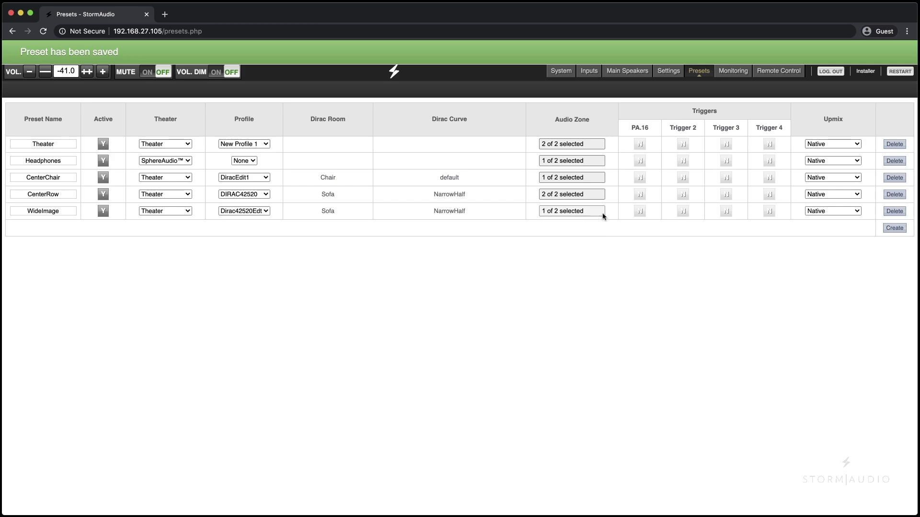
pyautogui.click(546, 247)
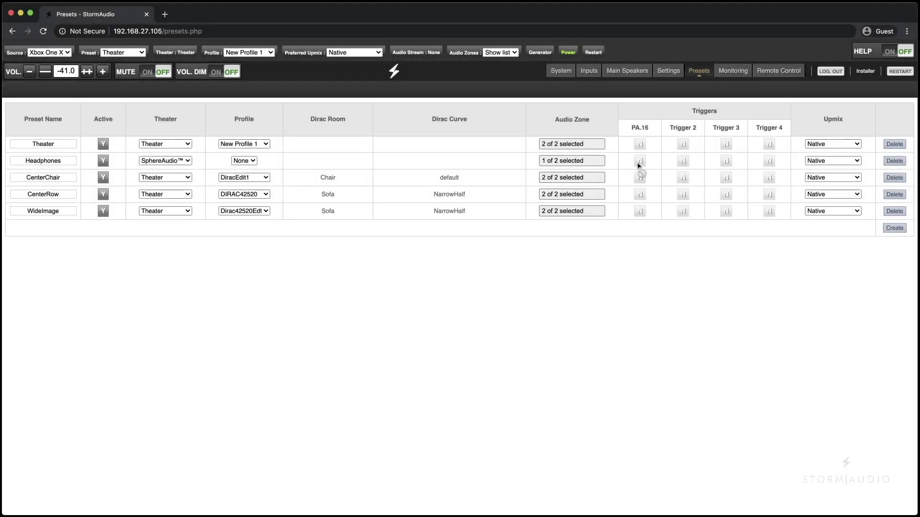
# On the Remote Control page, set ZONE2 SOURCE to K-SCAPE.
pyautogui.click(766, 75)
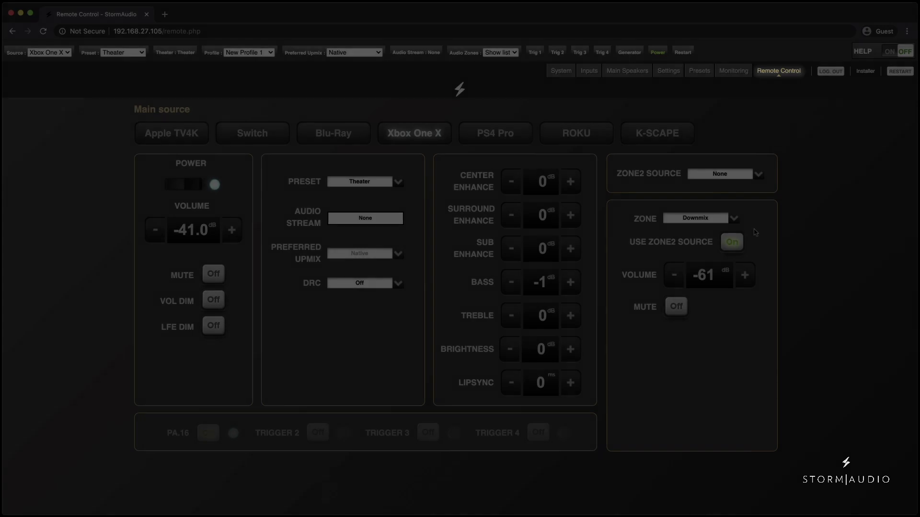
pyautogui.click(731, 243)
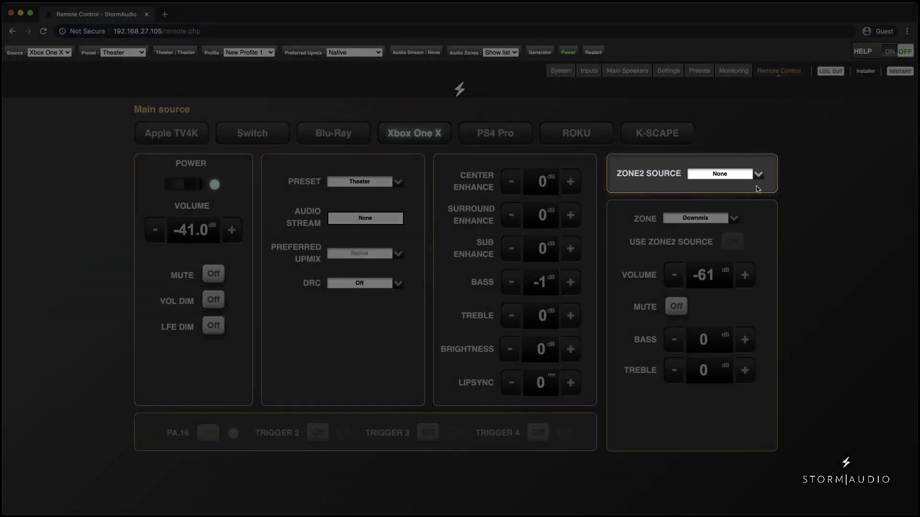
pyautogui.click(747, 174)
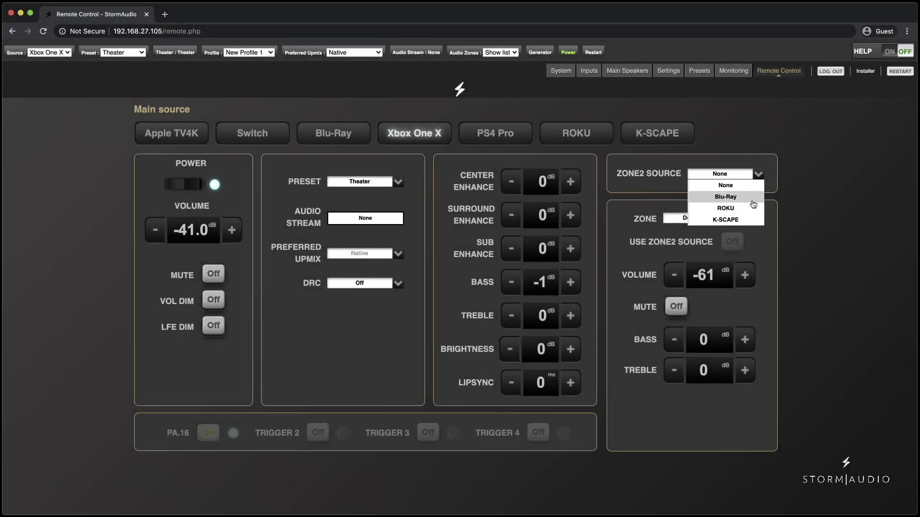
pyautogui.click(750, 219)
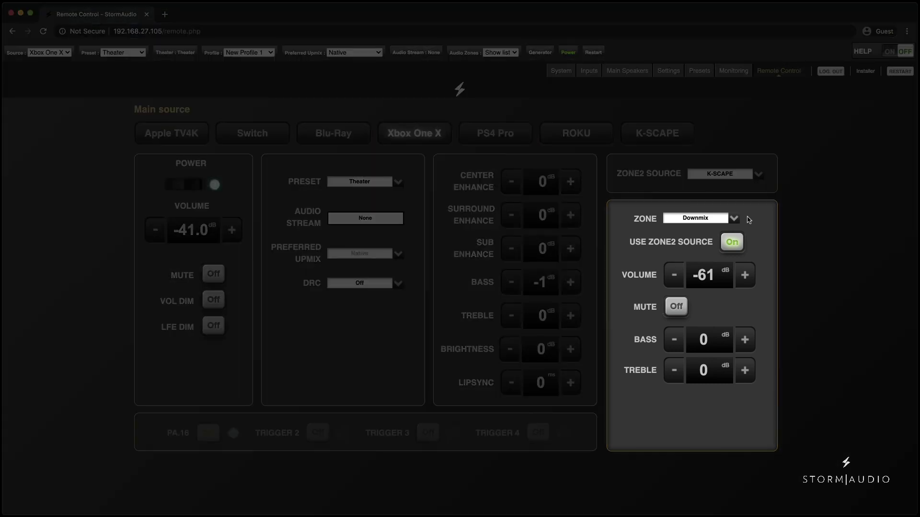
# Switch the controlled zone to Zone 2 and toggle Use Zone2 Source on and off.
pyautogui.click(738, 220)
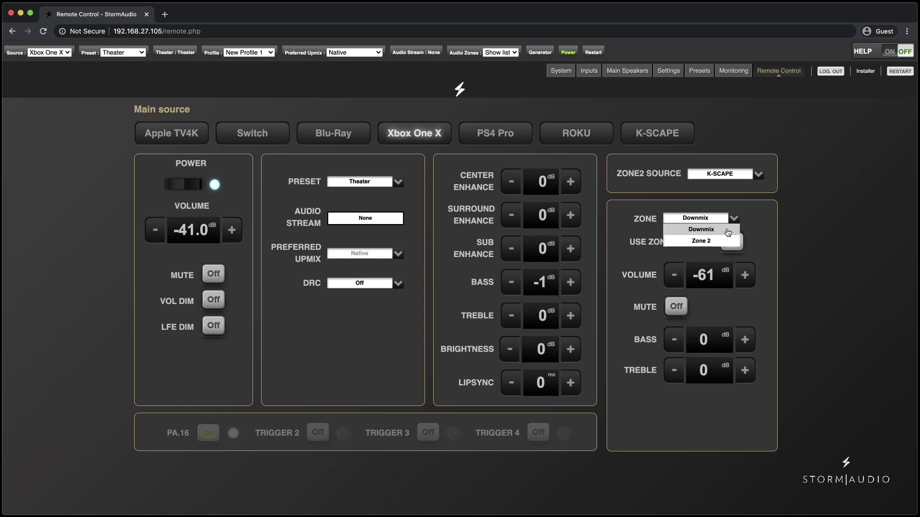
pyautogui.click(725, 242)
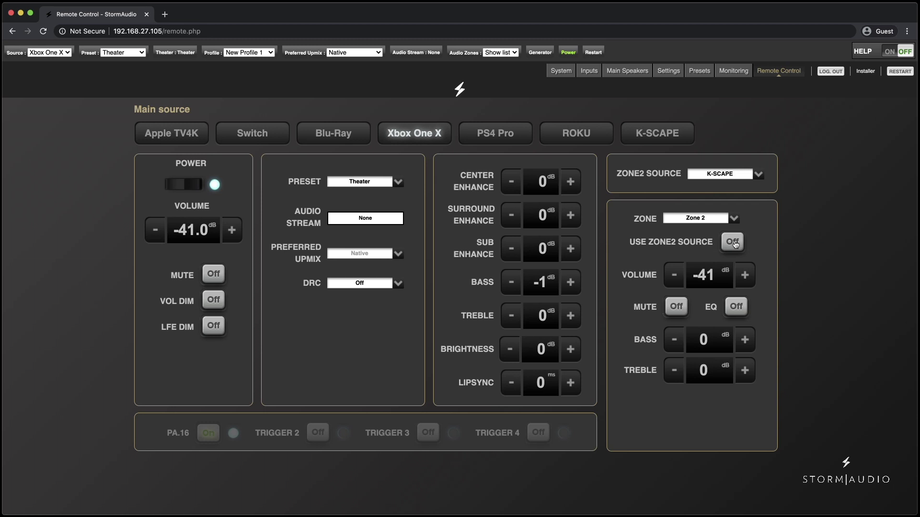
pyautogui.click(733, 242)
pyautogui.click(738, 243)
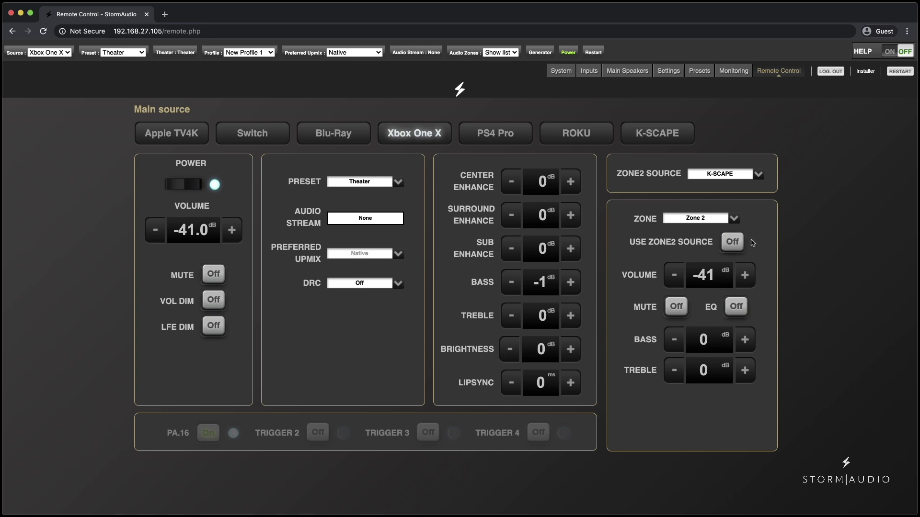